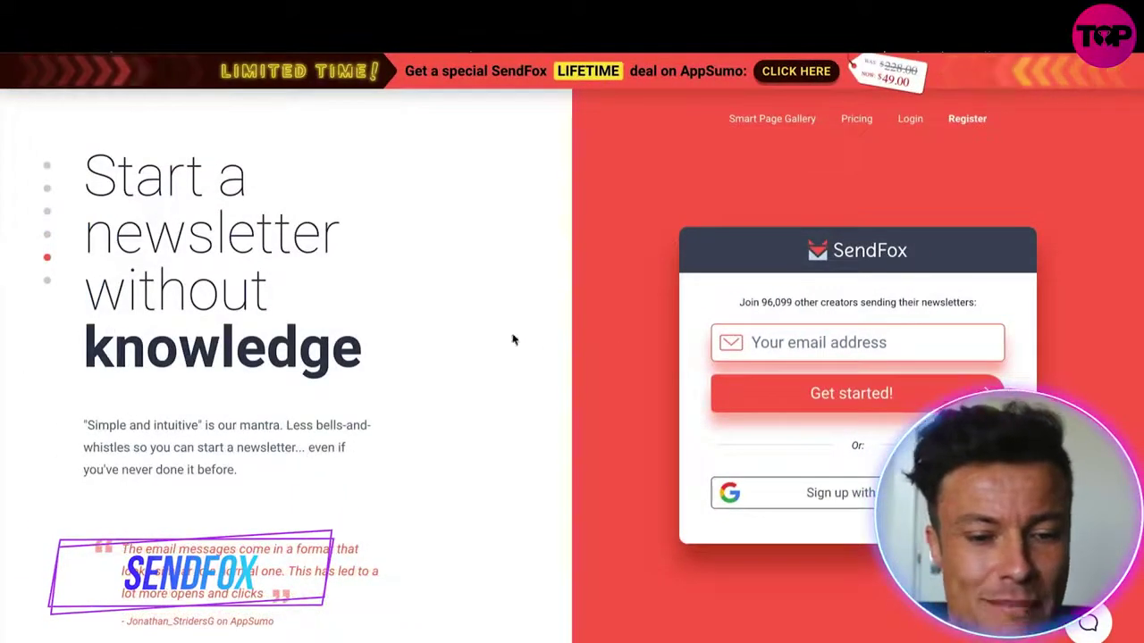
# Scroll through SendFox to reach the Dashboard showing 0 subscribers, 0 contacts and zeroed stats.
pyautogui.scroll(-2, 513, 334)
pyautogui.scroll(-2, 470, 329)
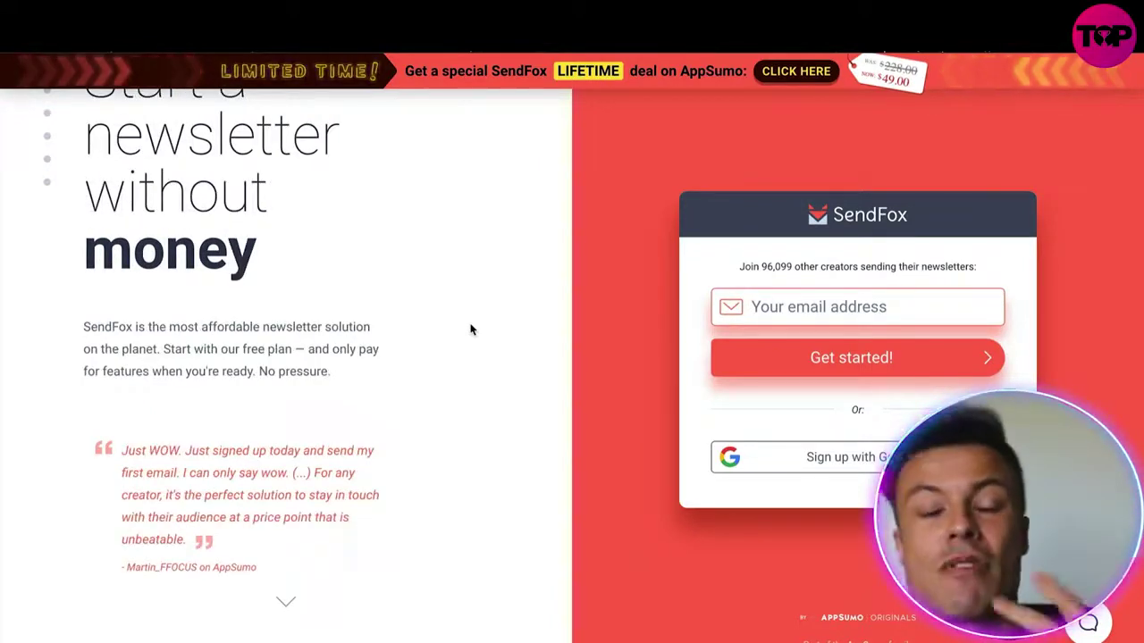
pyautogui.scroll(-9, 494, 290)
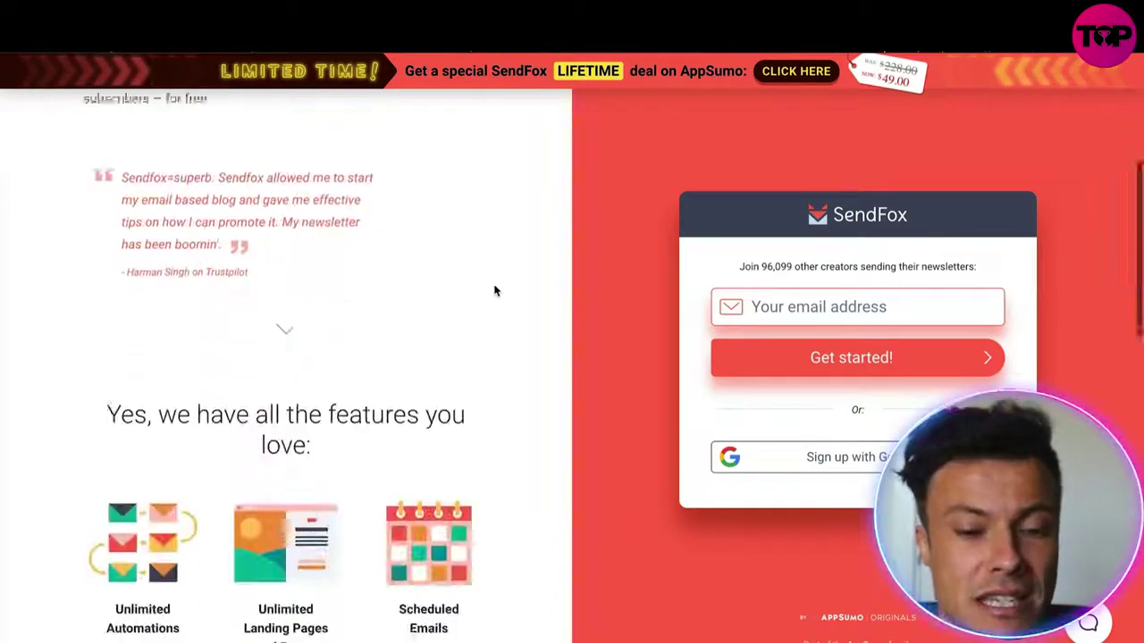
pyautogui.scroll(10, 329, 326)
pyautogui.scroll(-5, 329, 326)
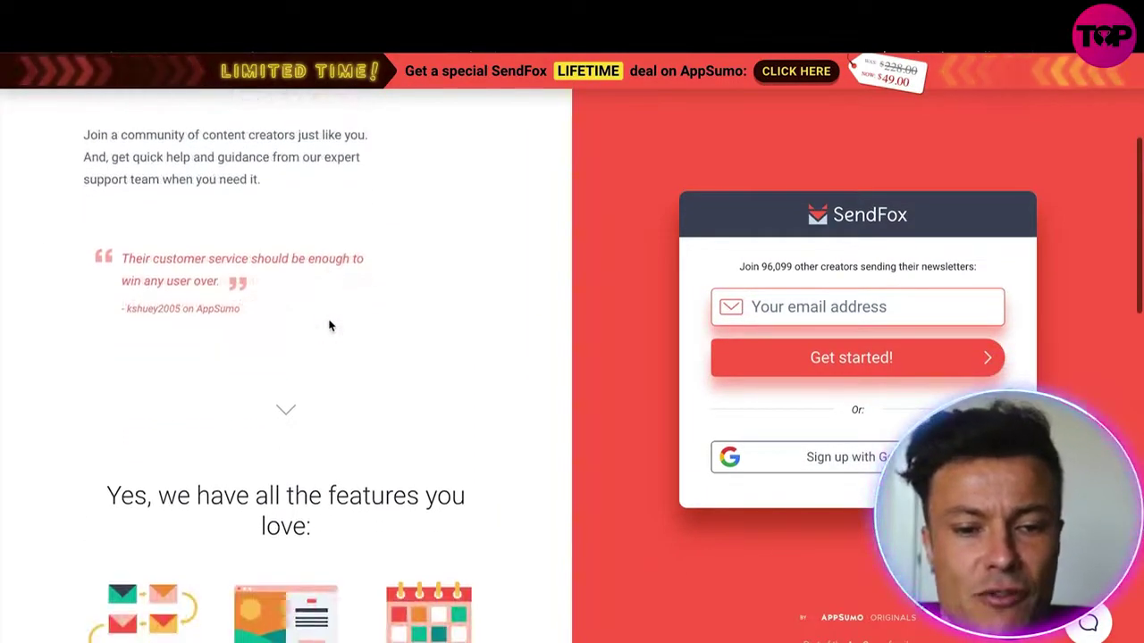
pyautogui.scroll(-5, 328, 326)
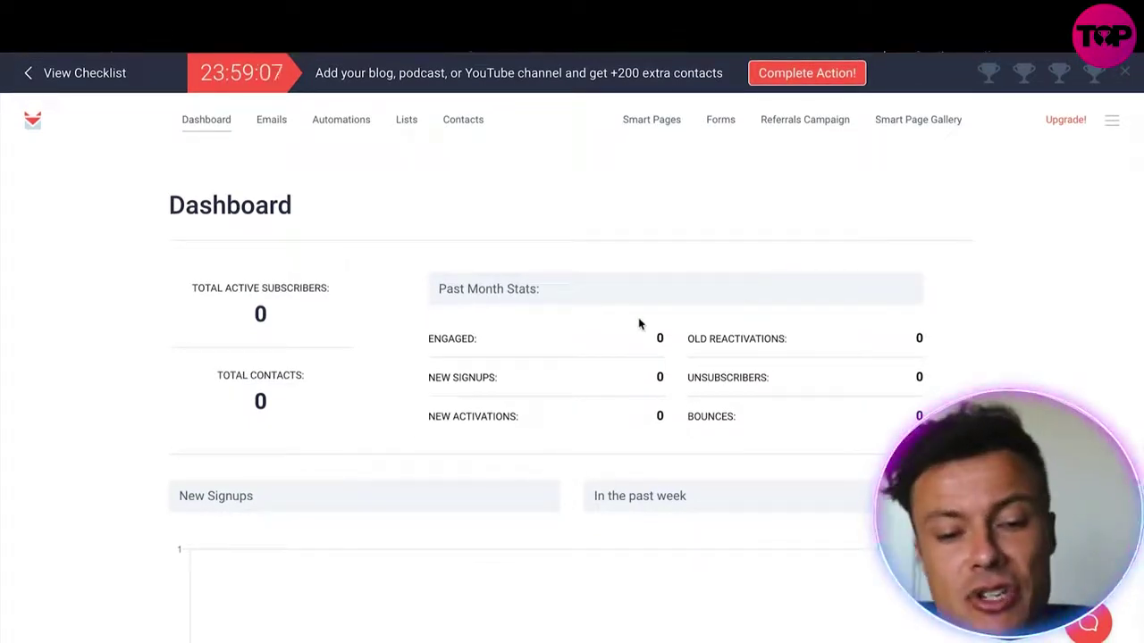
# Browse the Smart Pages Gallery templates and the $49 unlimited Smart Pages offer.
pyautogui.scroll(-4, 638, 324)
pyautogui.scroll(4, 639, 317)
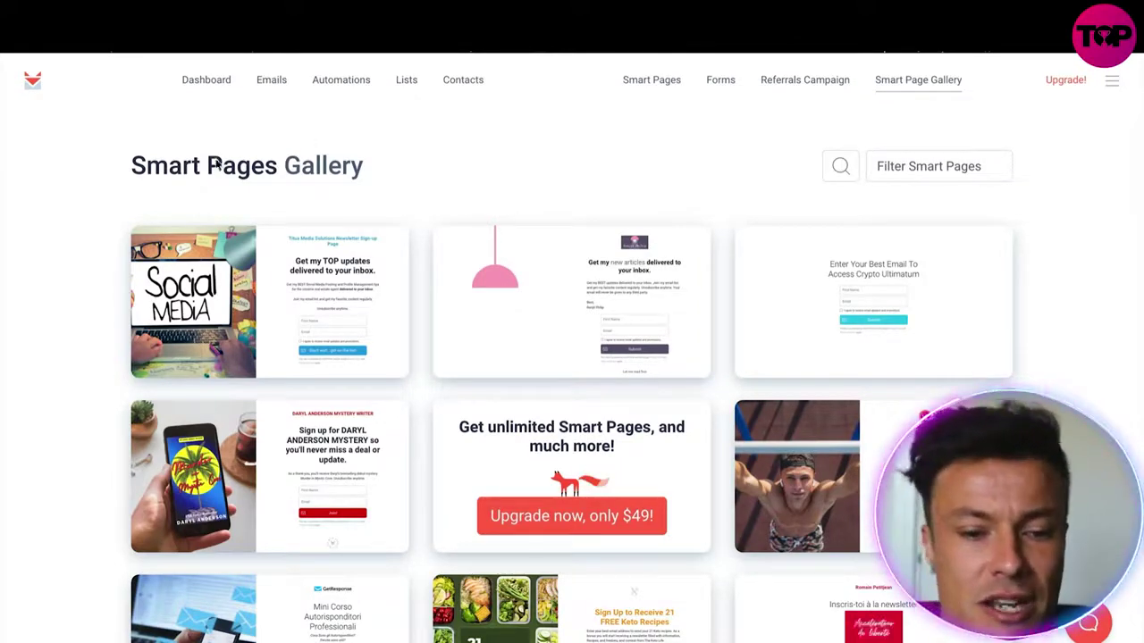
# Preview the keto recipes sign-up page full size, close it, and head back to the Dashboard.
pyautogui.scroll(-2, 449, 222)
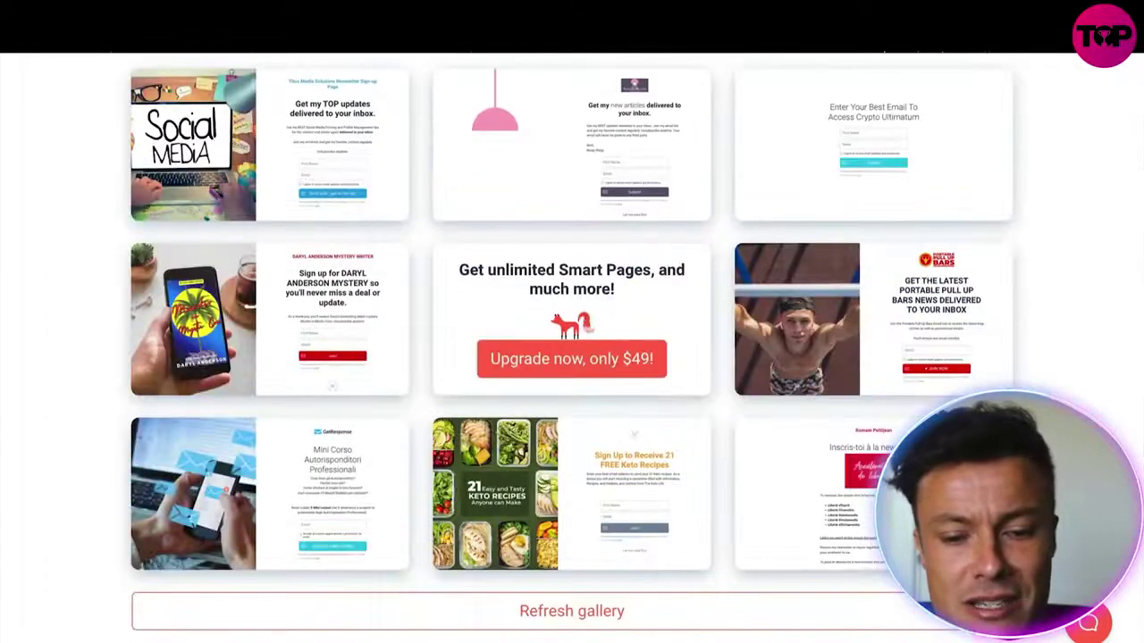
pyautogui.click(633, 515)
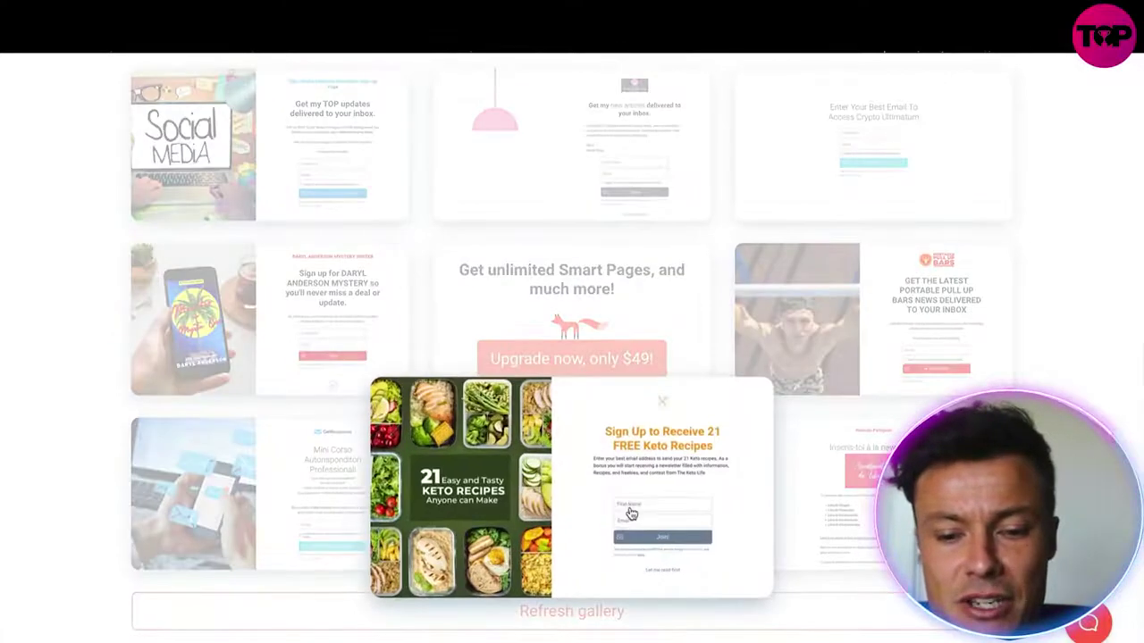
pyautogui.press('Escape')
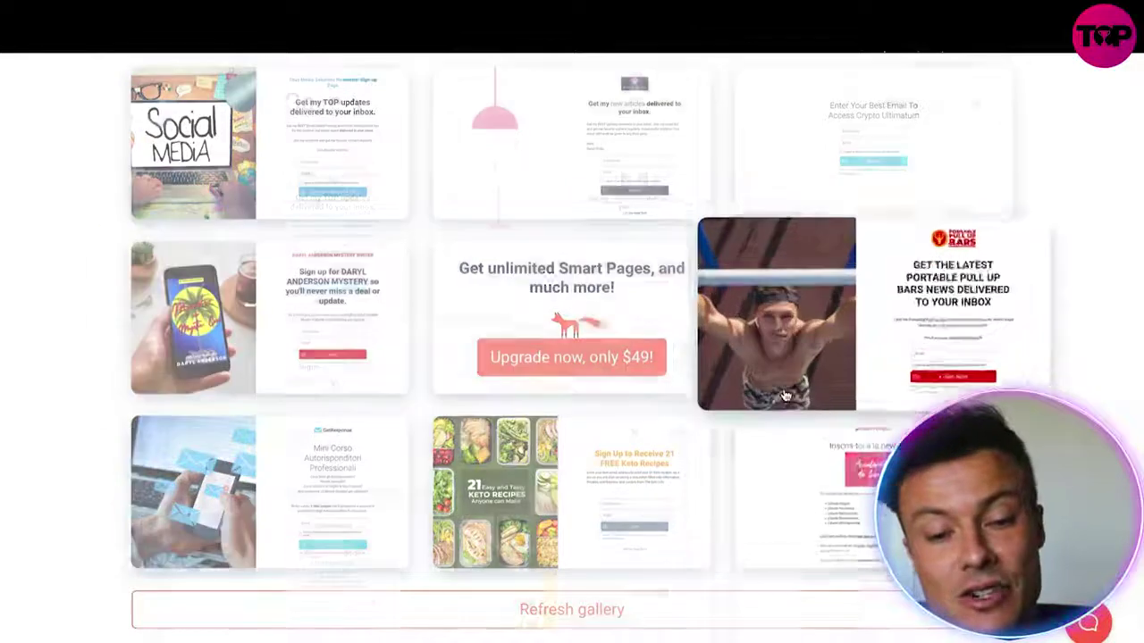
pyautogui.scroll(2, 793, 441)
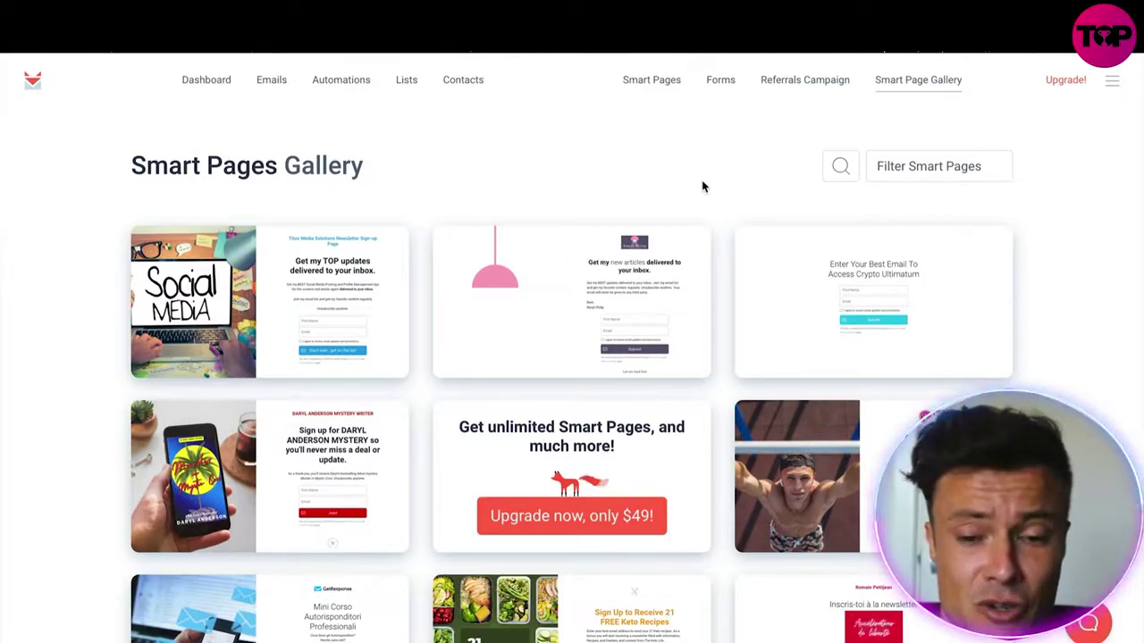
pyautogui.moveTo(485, 301)
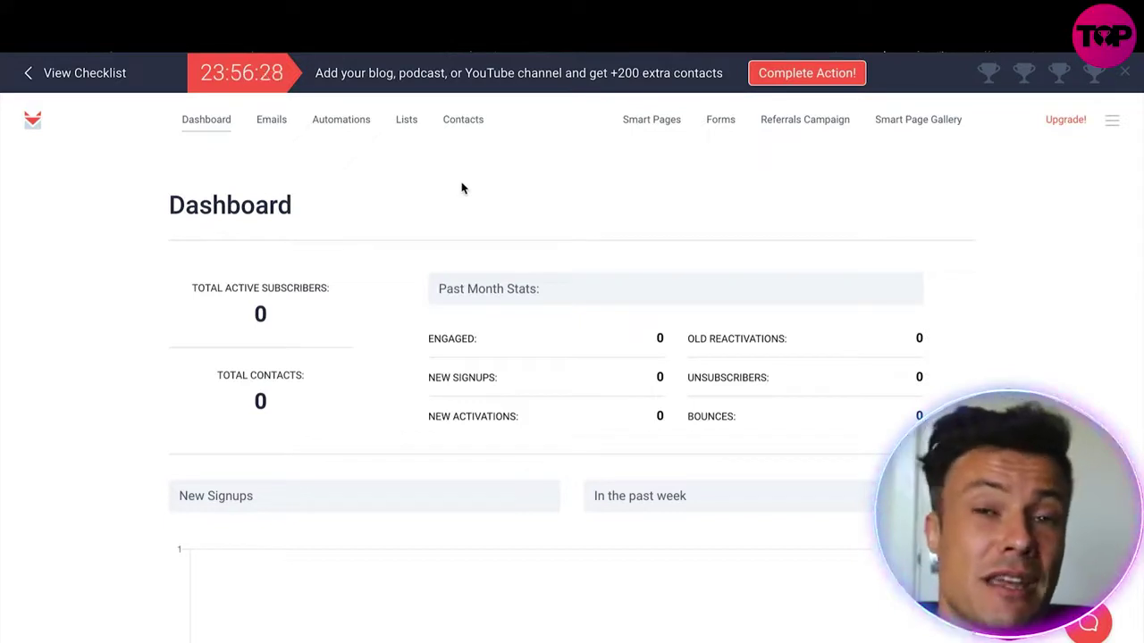
# Open Emails to see the unscheduled 'My first email' draft and the subscription confirmation email.
pyautogui.click(266, 122)
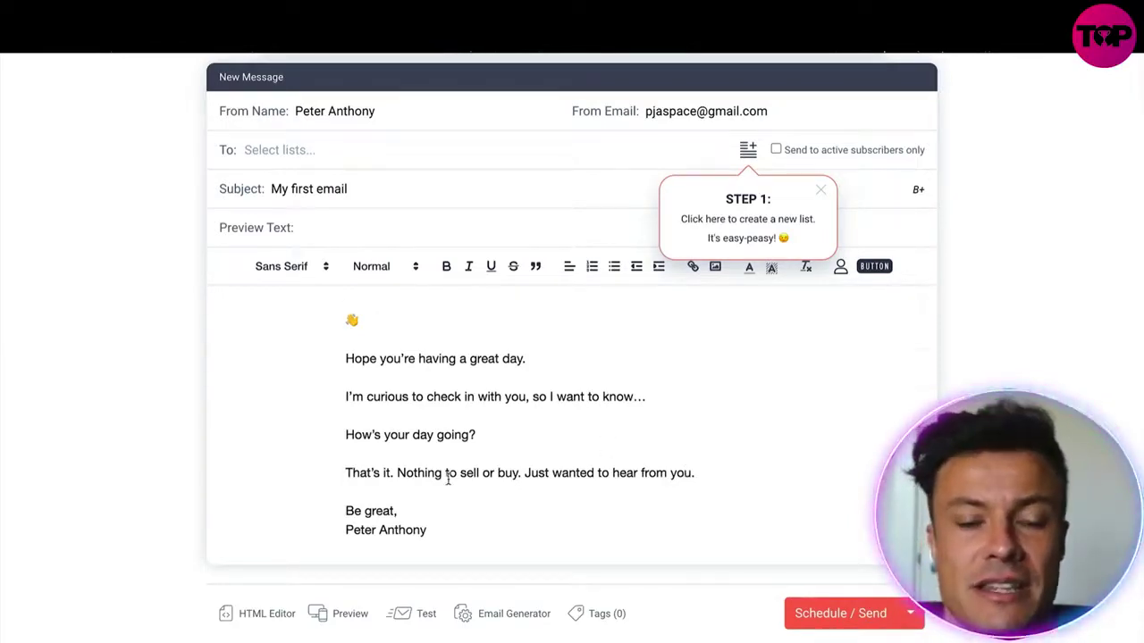
pyautogui.scroll(3, 448, 480)
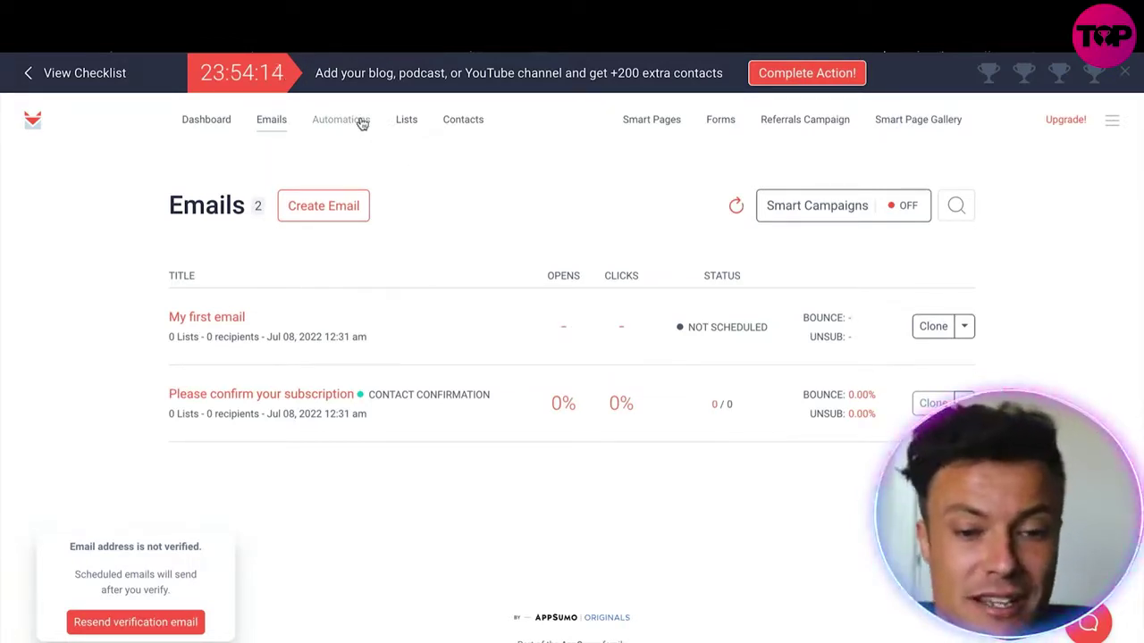
# Go through Automations to the Lists page with the empty 'Landing Page Signups' list.
pyautogui.click(362, 123)
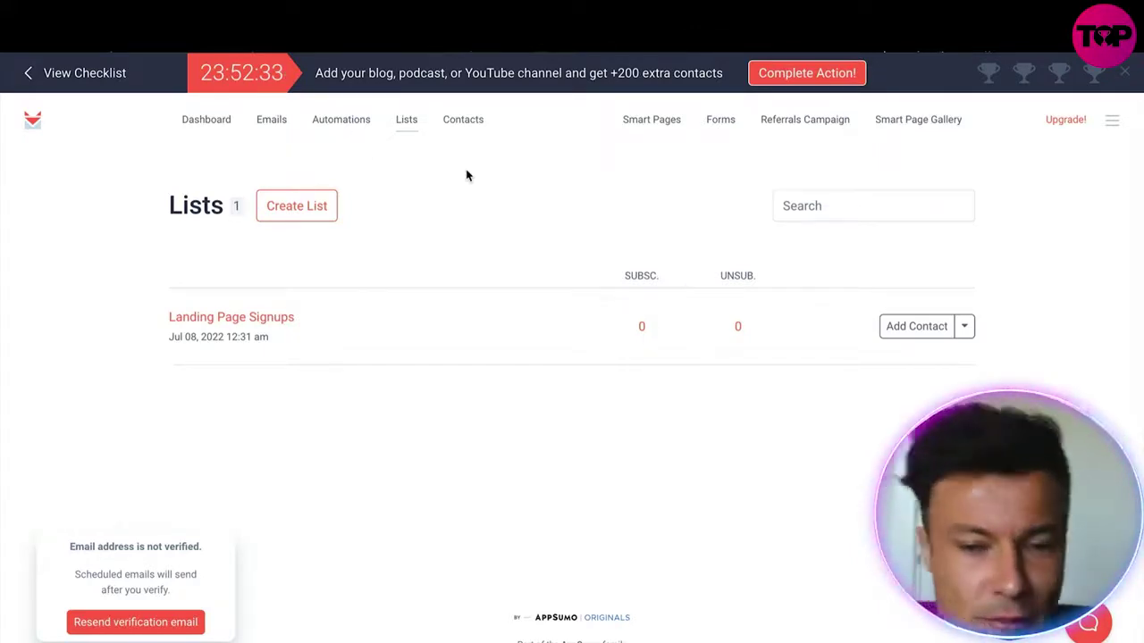
# Visit Contacts, then the AppSumo SendFox lifetime deal at $49.00 instead of $240.00.
pyautogui.click(462, 120)
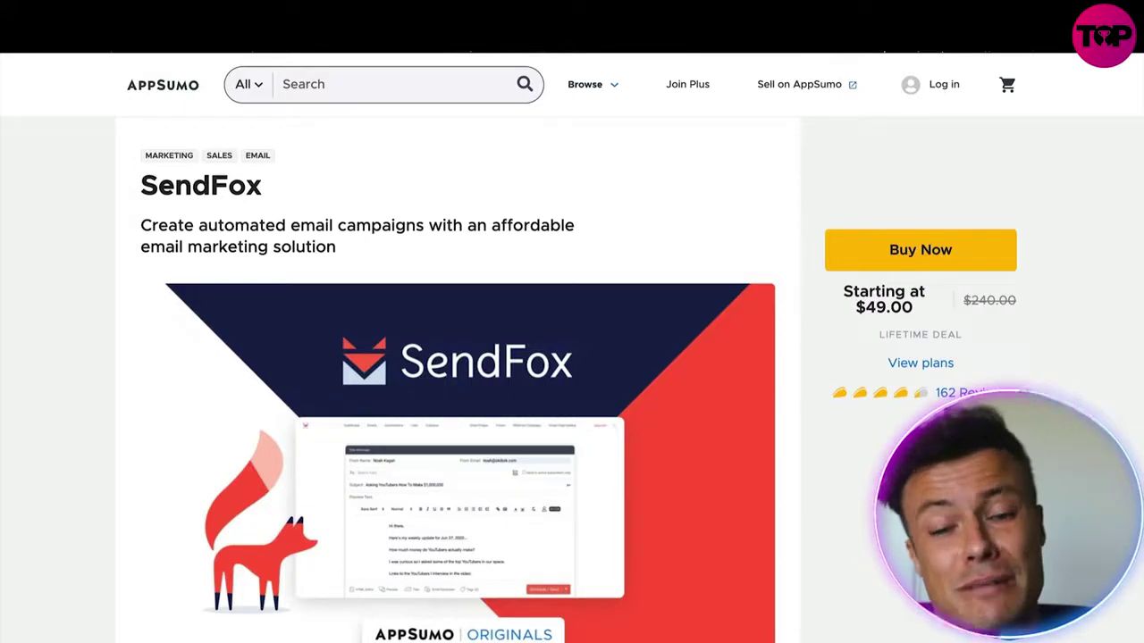
# Scroll down to the license tiers: $49 for 5,000, $98 for 10,000, $147 for 15,000 subscribers.
pyautogui.scroll(-1, 645, 254)
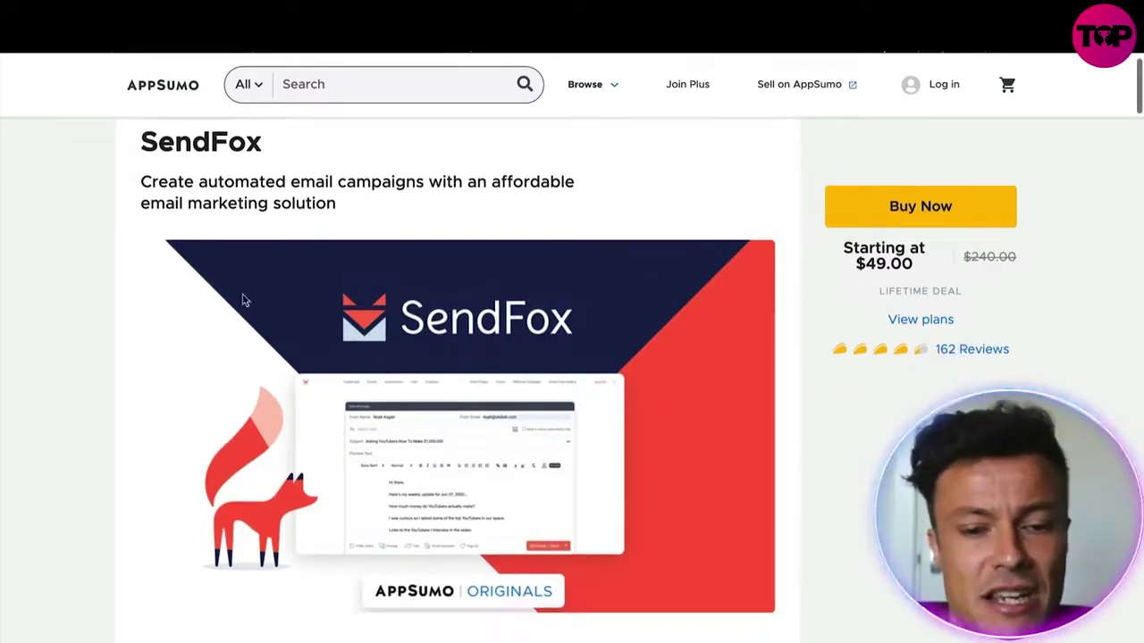
pyautogui.scroll(-8, 468, 539)
pyautogui.scroll(1, 468, 539)
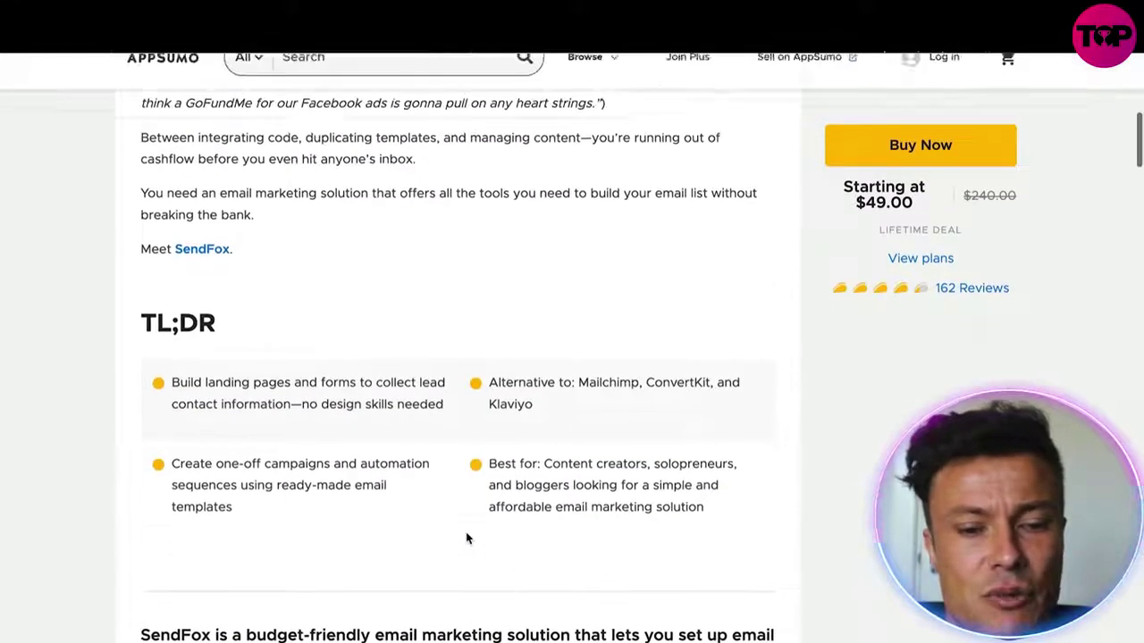
pyautogui.scroll(-6, 262, 350)
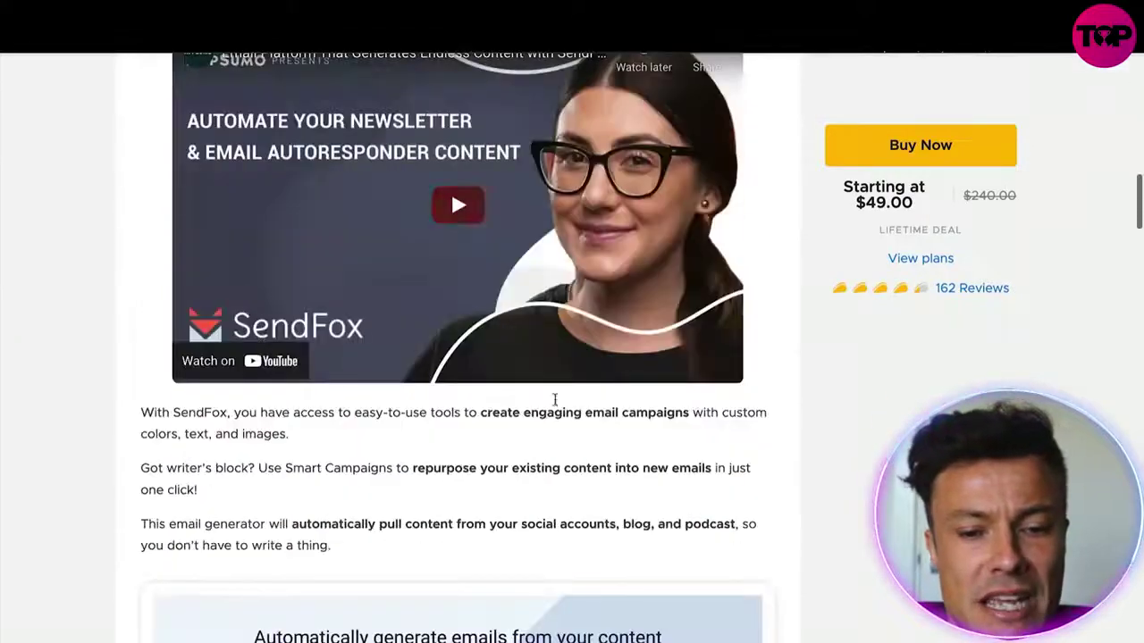
pyautogui.scroll(-5, 574, 320)
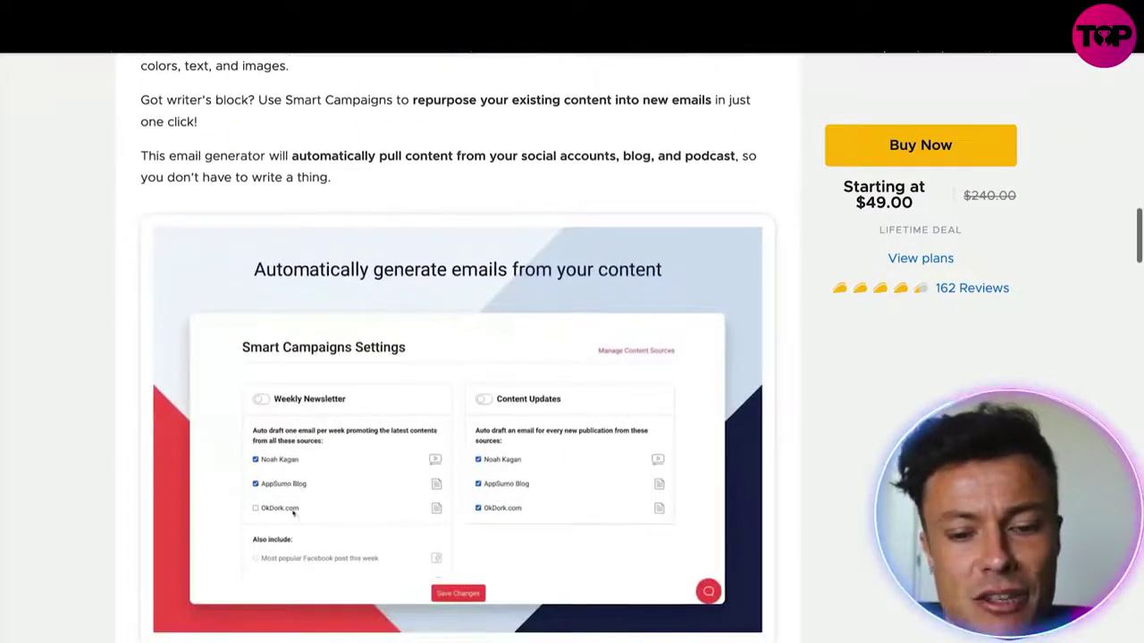
pyautogui.scroll(-6, 551, 537)
pyautogui.scroll(-5, 552, 537)
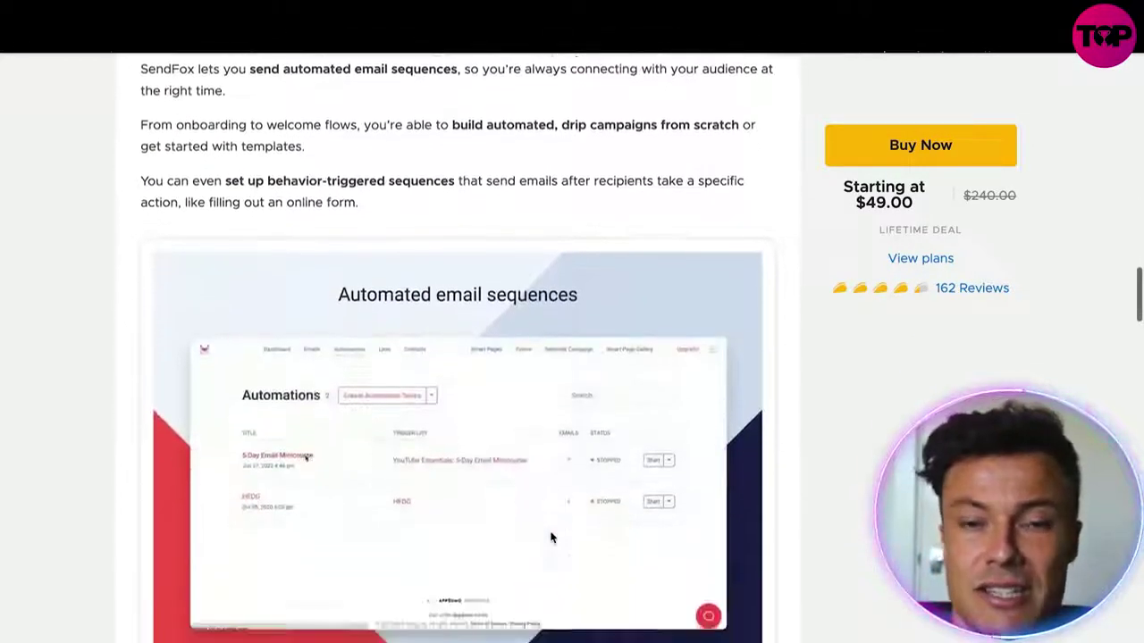
pyautogui.scroll(-7, 580, 349)
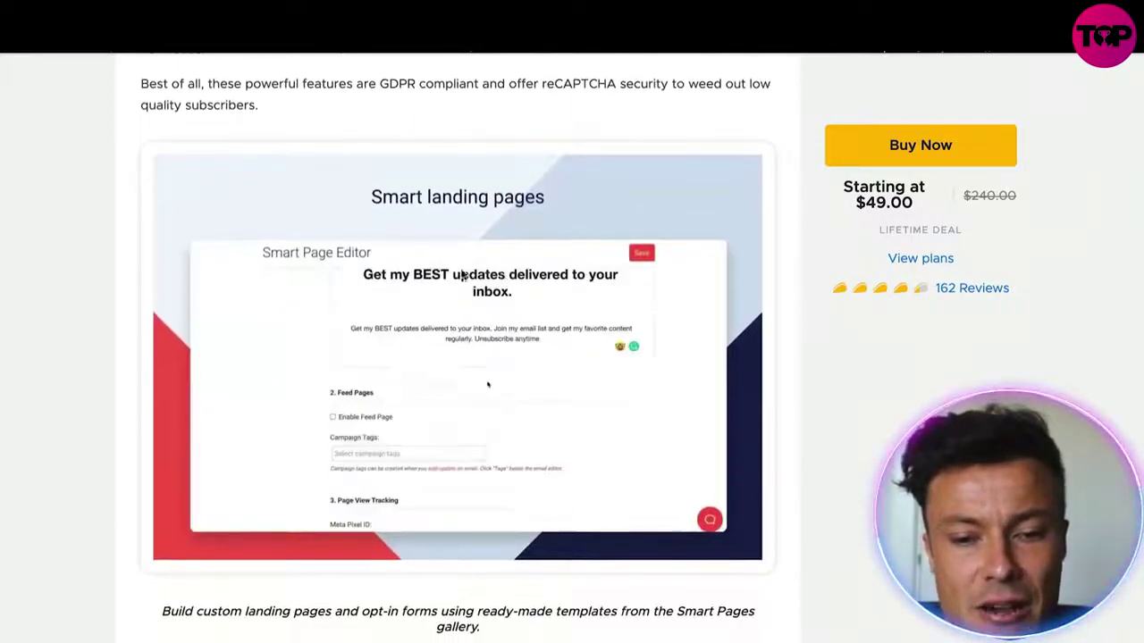
pyautogui.scroll(-4, 449, 299)
pyautogui.scroll(-3, 451, 295)
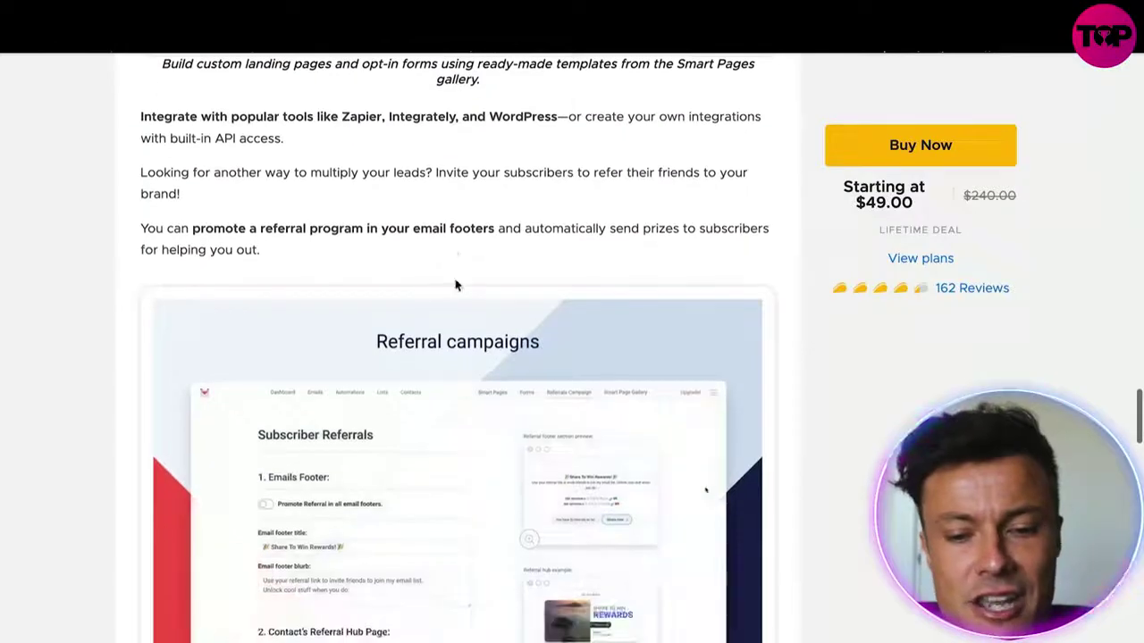
pyautogui.scroll(-15, 411, 265)
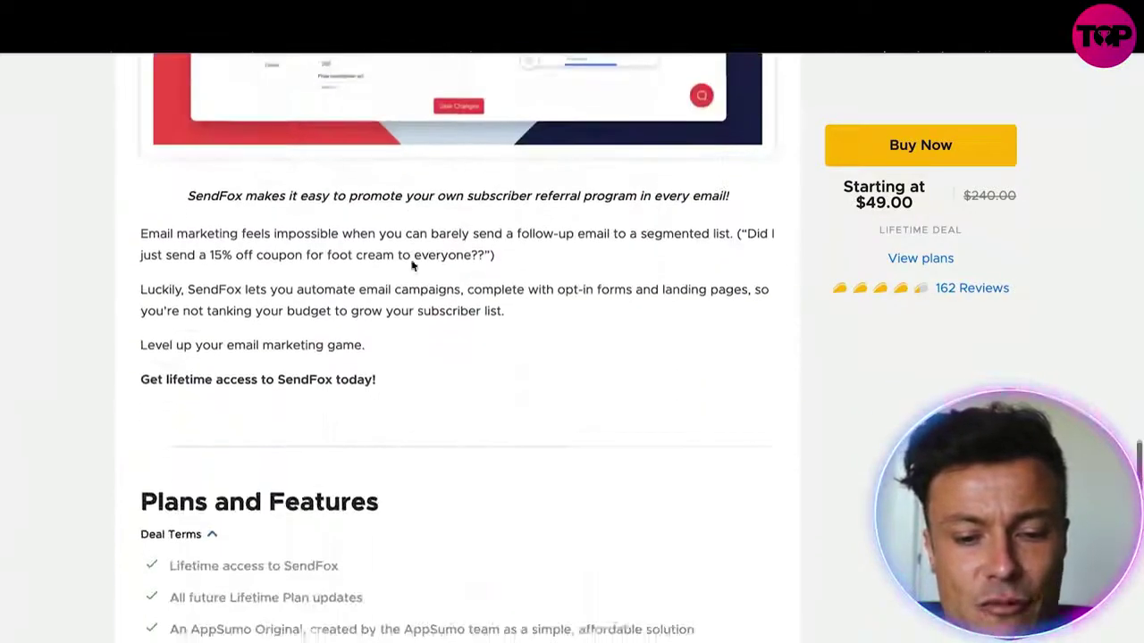
pyautogui.scroll(-5, 412, 260)
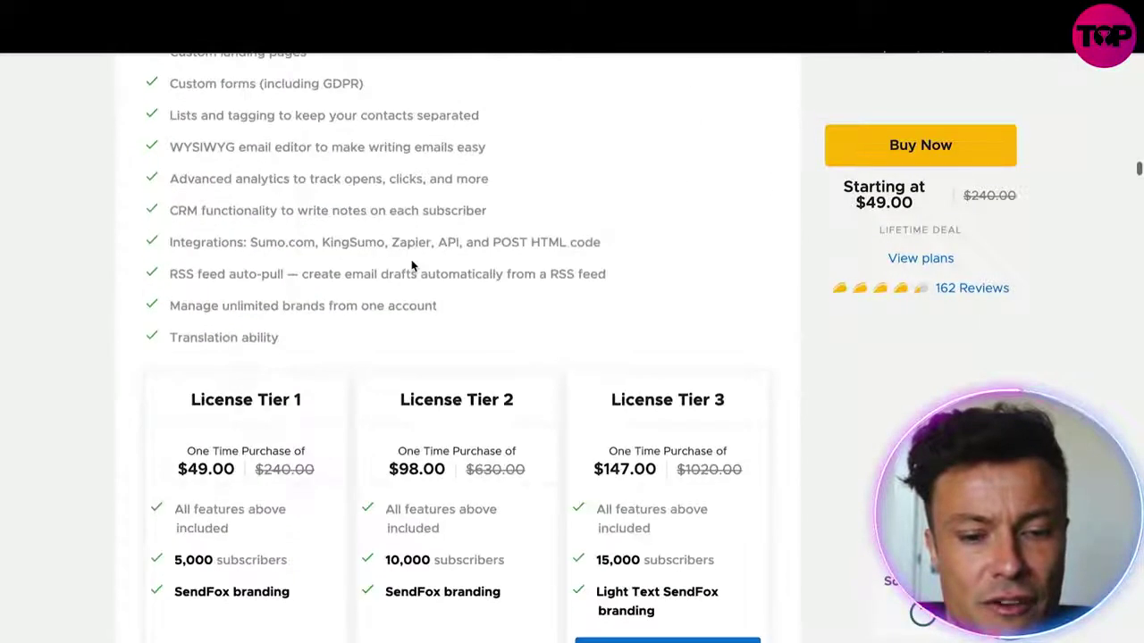
pyautogui.scroll(-3, 411, 266)
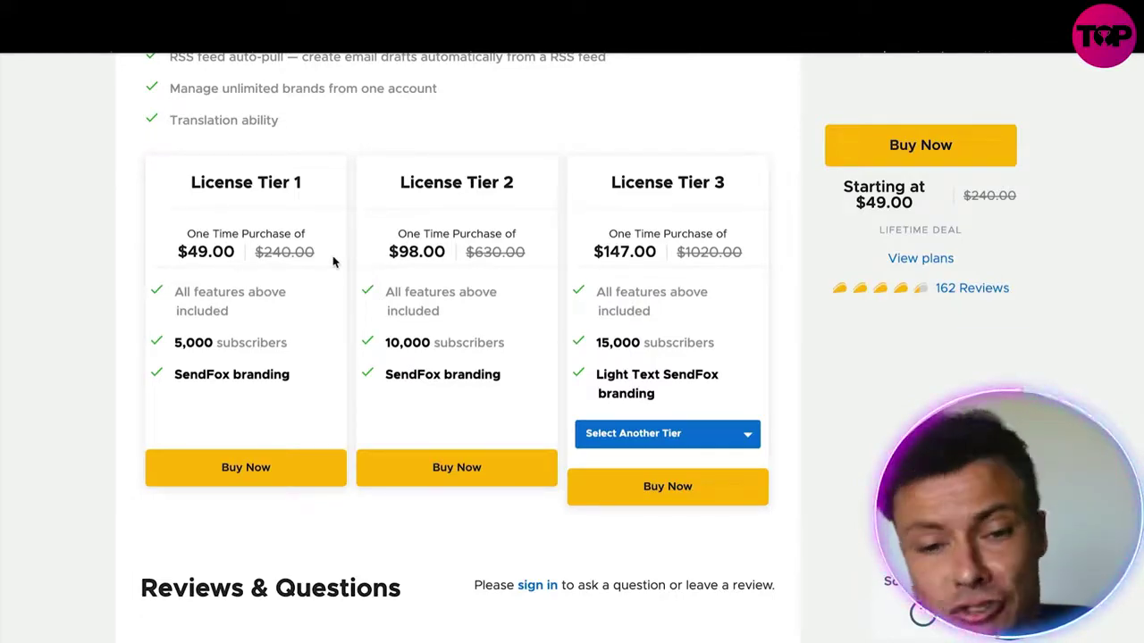
pyautogui.scroll(20, 332, 260)
pyautogui.scroll(-16, 332, 260)
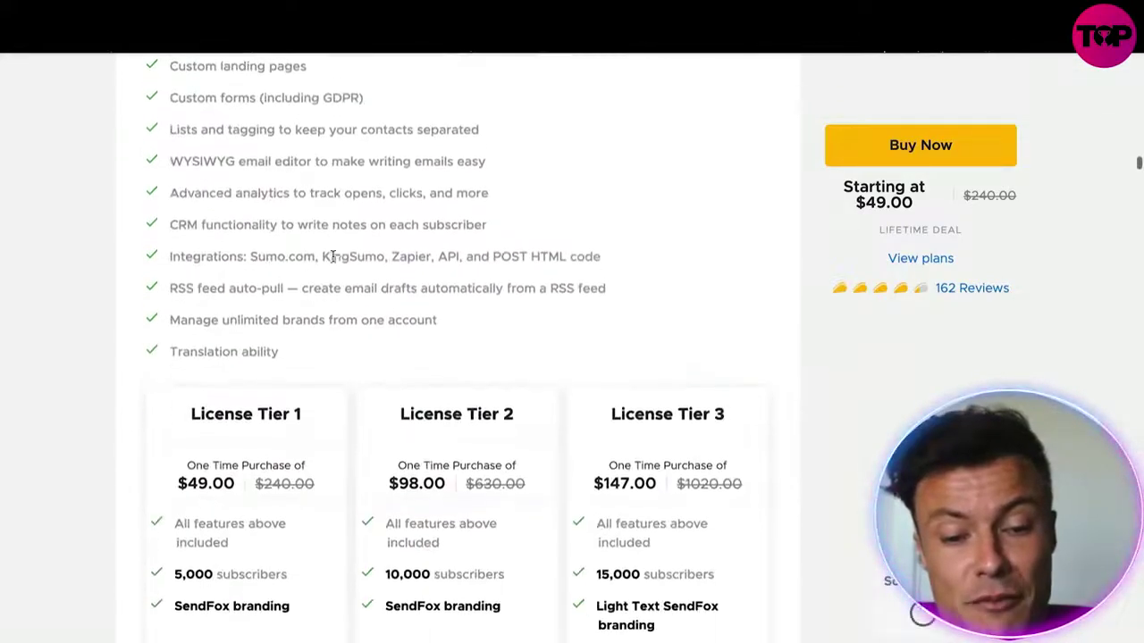
pyautogui.scroll(20, 333, 260)
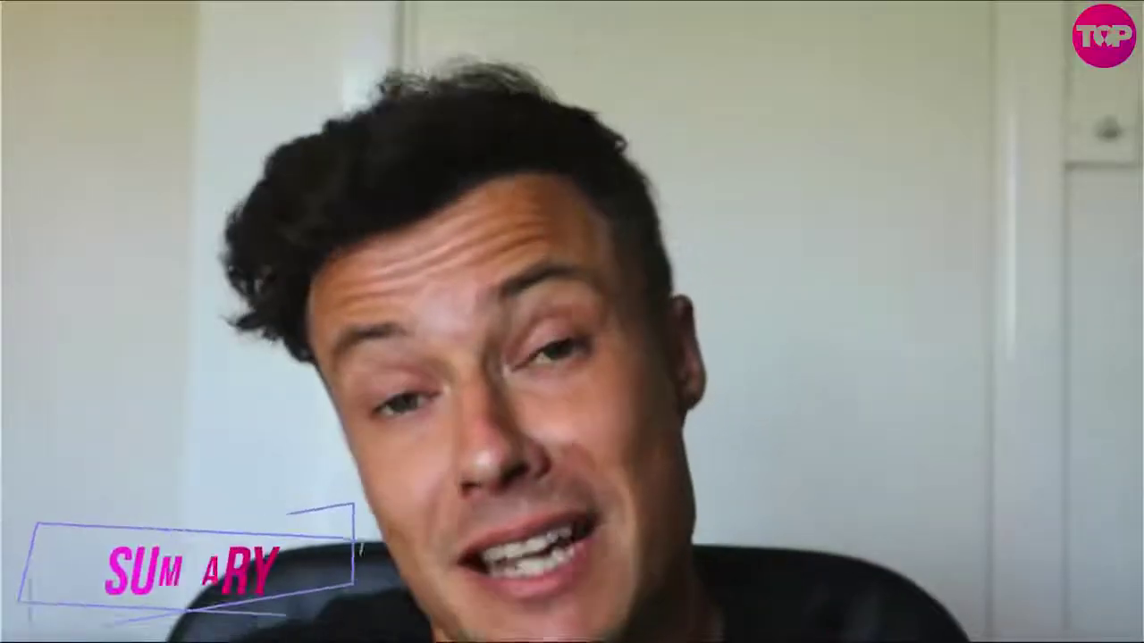